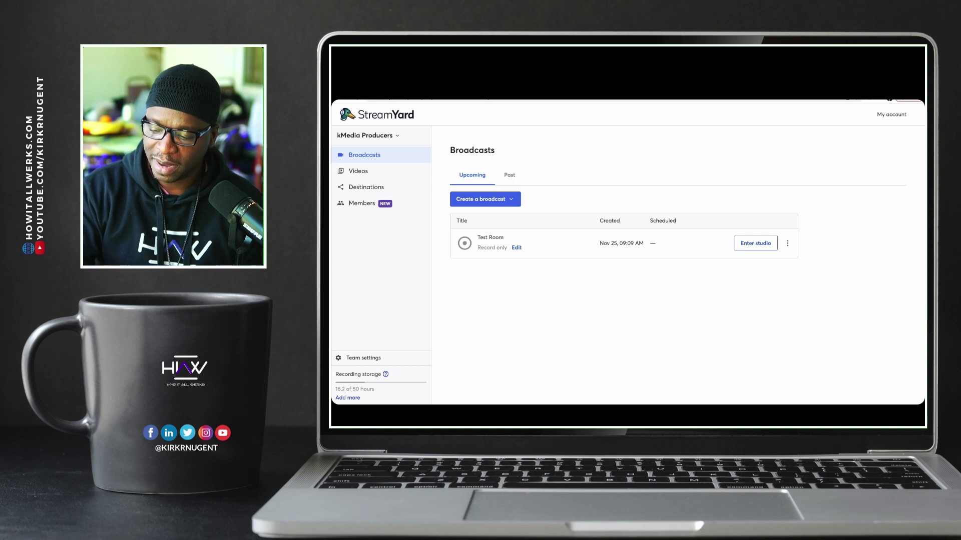
Enter the Test Room studio past the camera check and dismiss the 'not part of the stream' notice
click(753, 244)
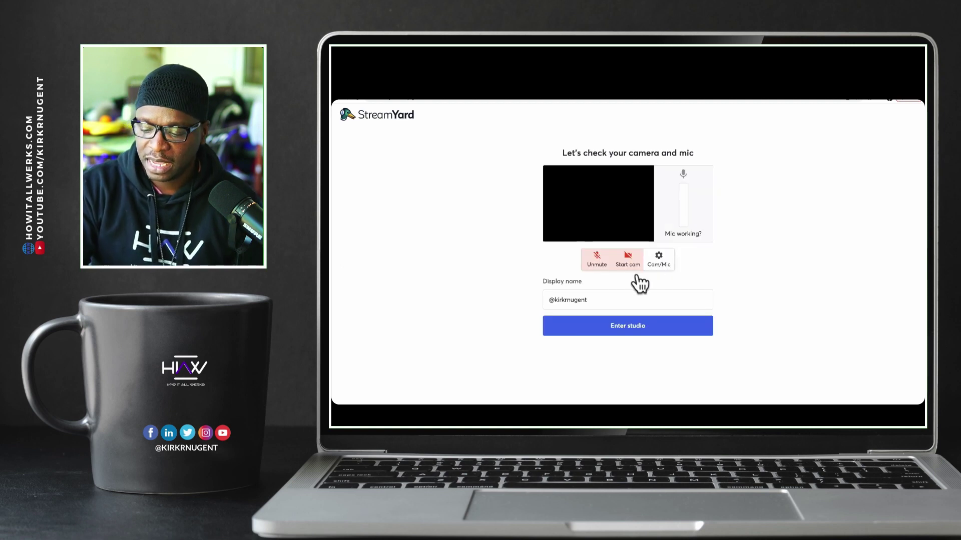
click(627, 326)
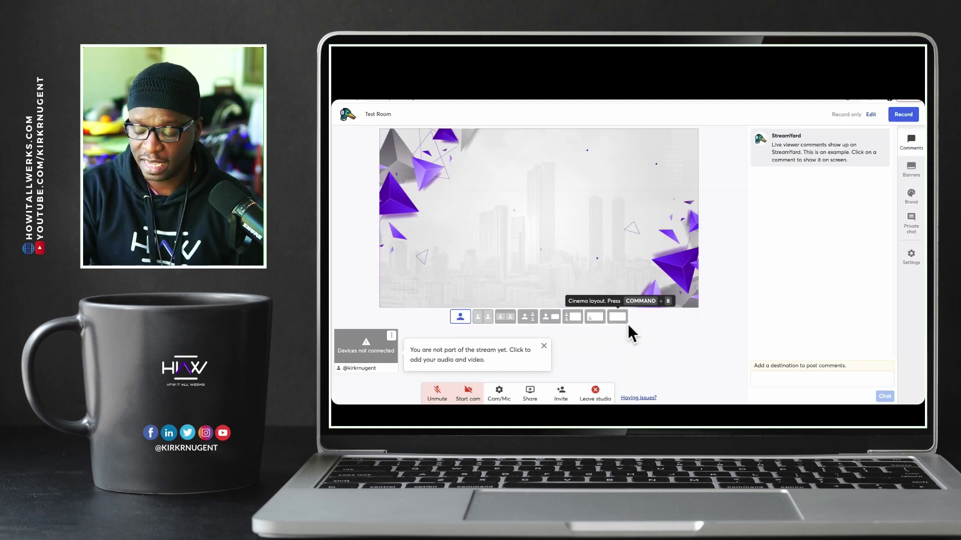
click(544, 346)
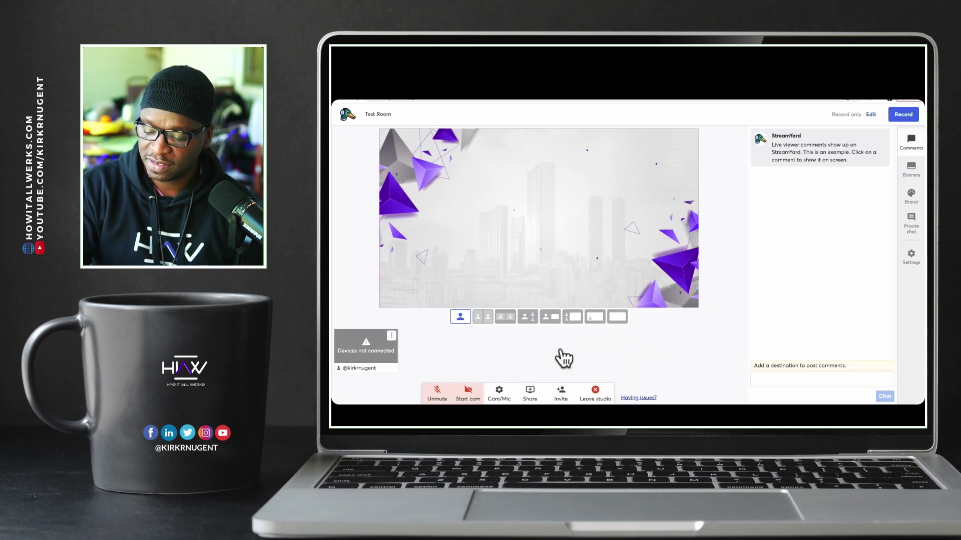
click(637, 302)
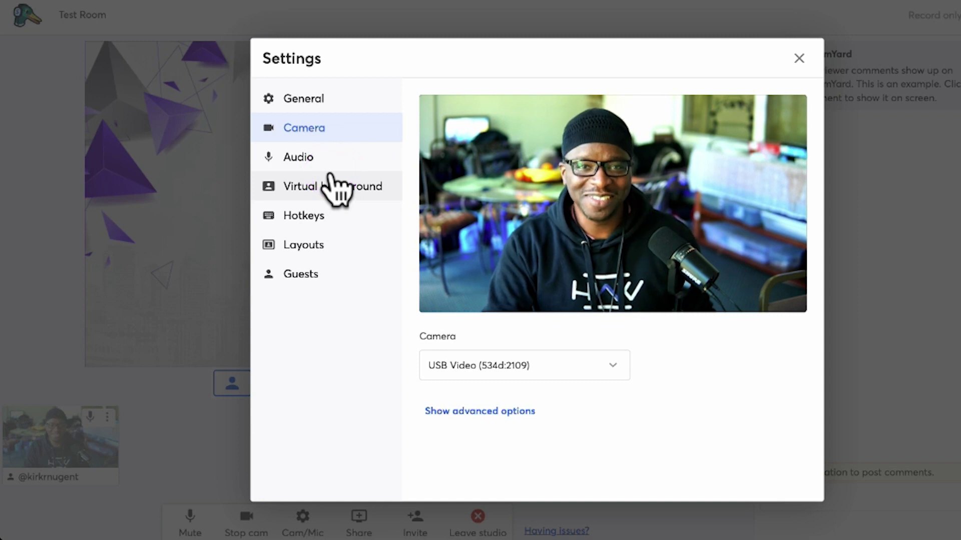
Connect camera and mic, then review the solo crop option in Layouts settings without changing anything
click(304, 281)
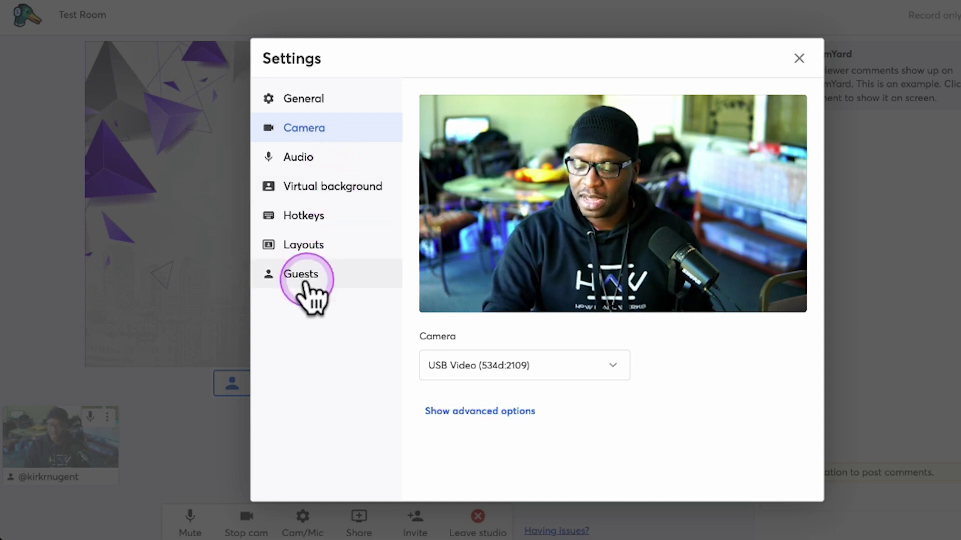
click(309, 245)
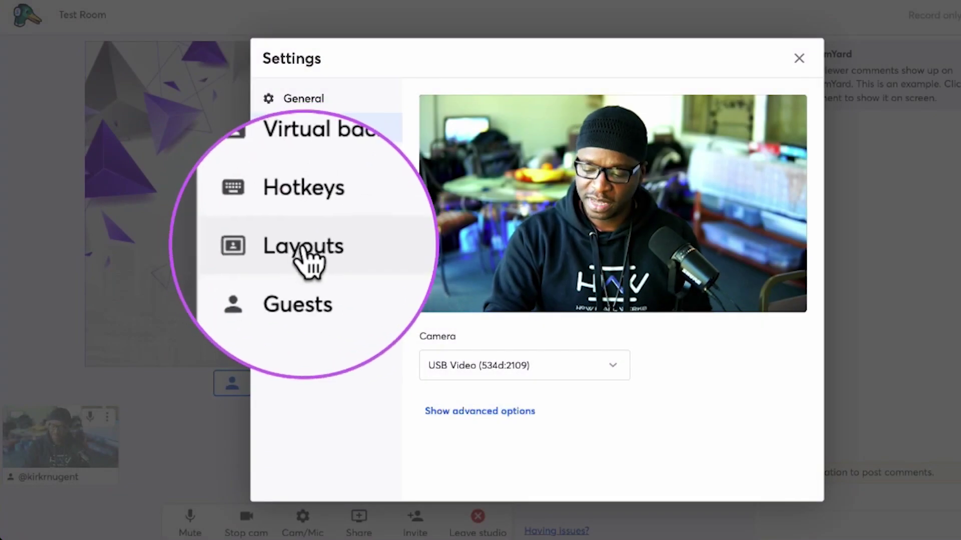
click(314, 244)
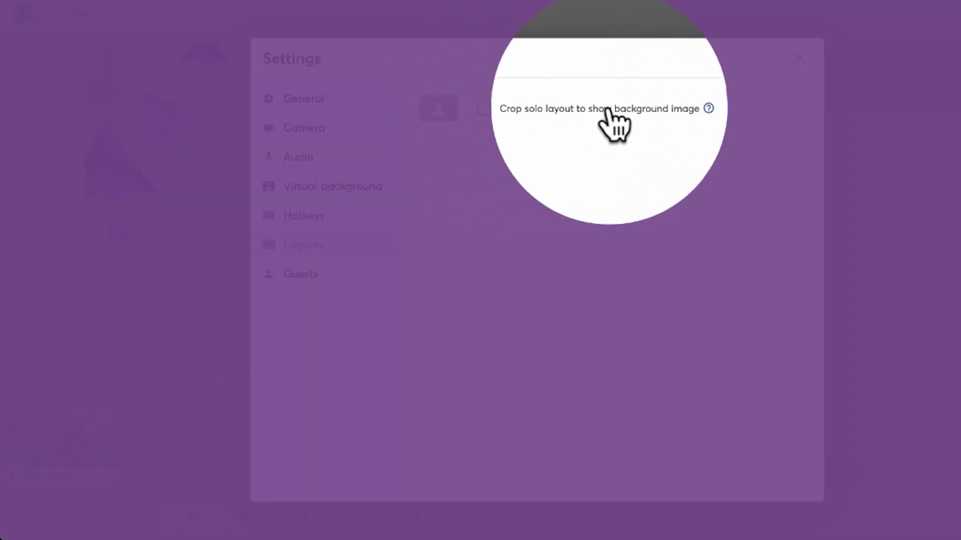
click(708, 109)
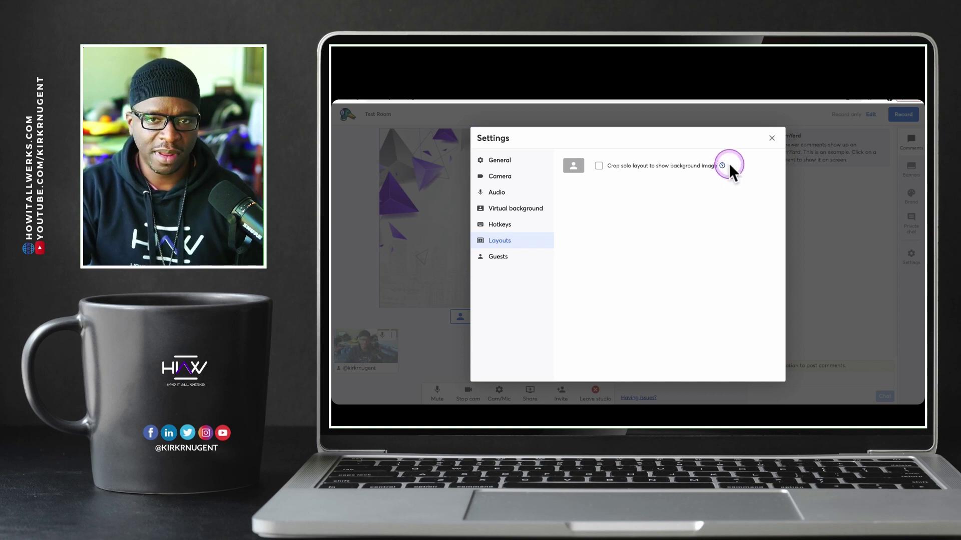
click(772, 138)
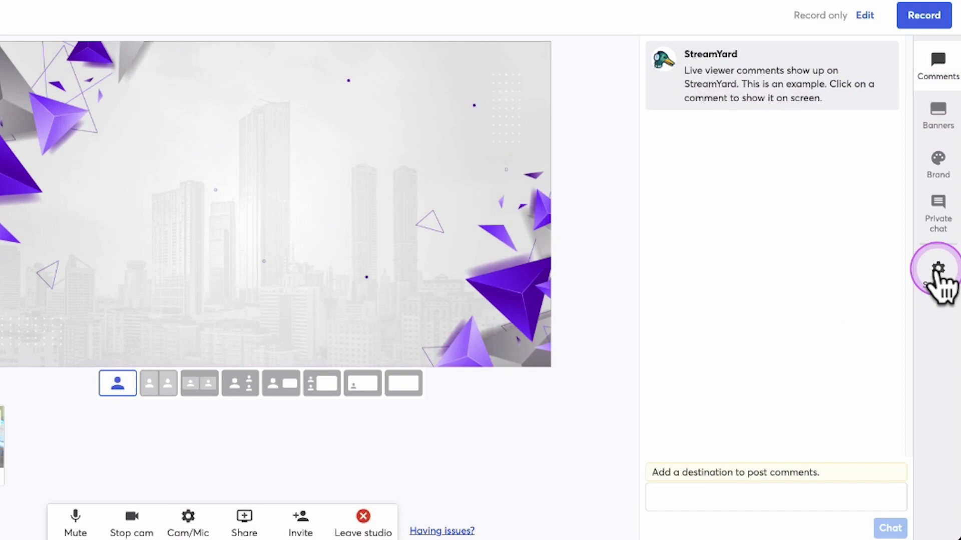
click(937, 270)
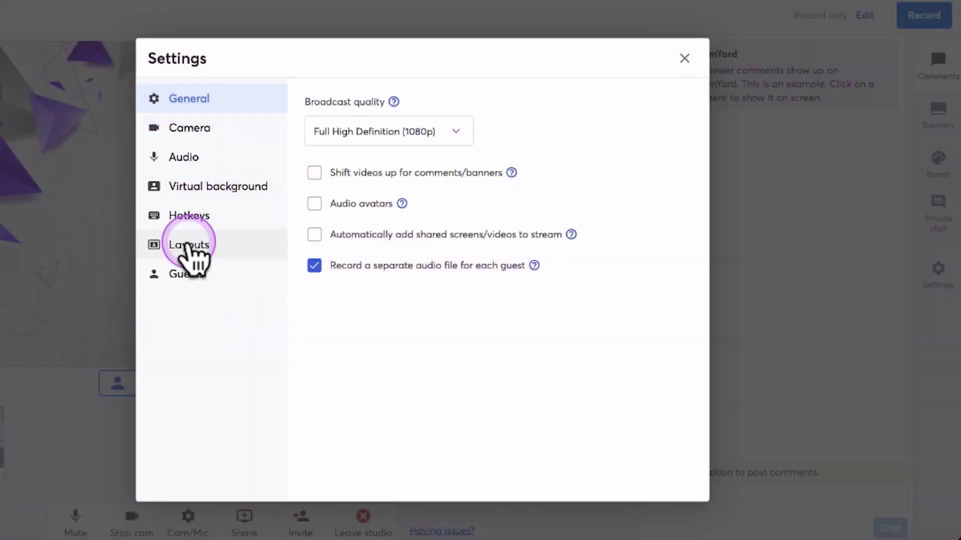
click(190, 246)
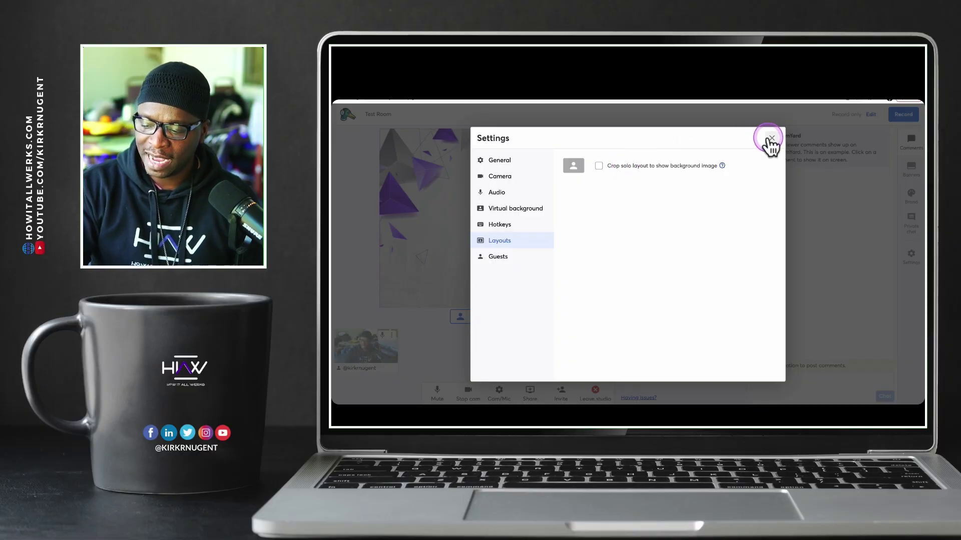
click(771, 139)
Put the muted webcam on stage and enable 'Crop solo layout to show background image'
click(365, 353)
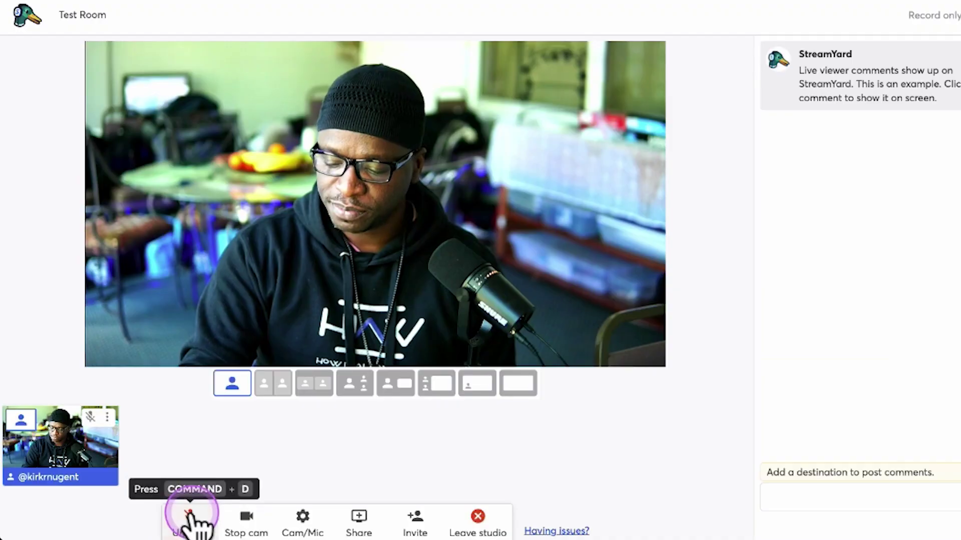
click(435, 393)
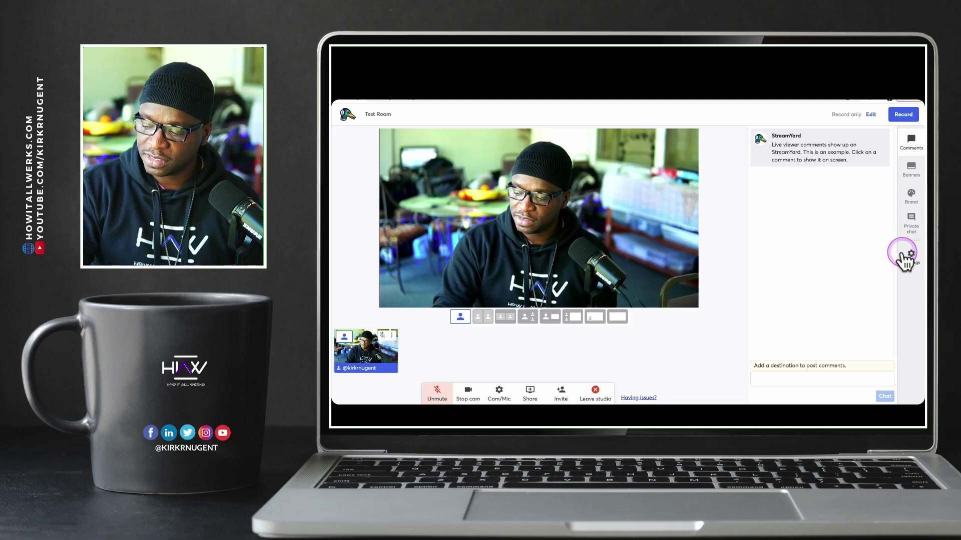
click(907, 251)
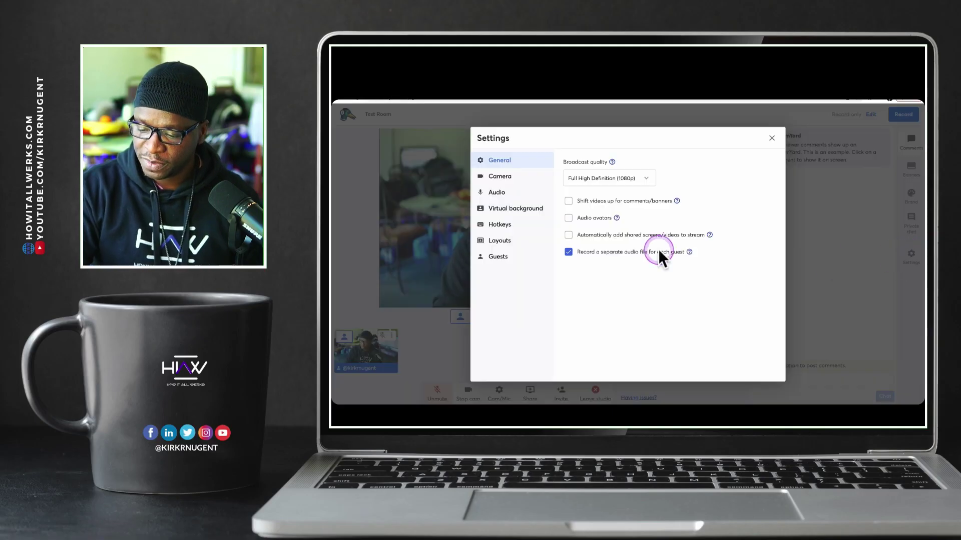
click(500, 241)
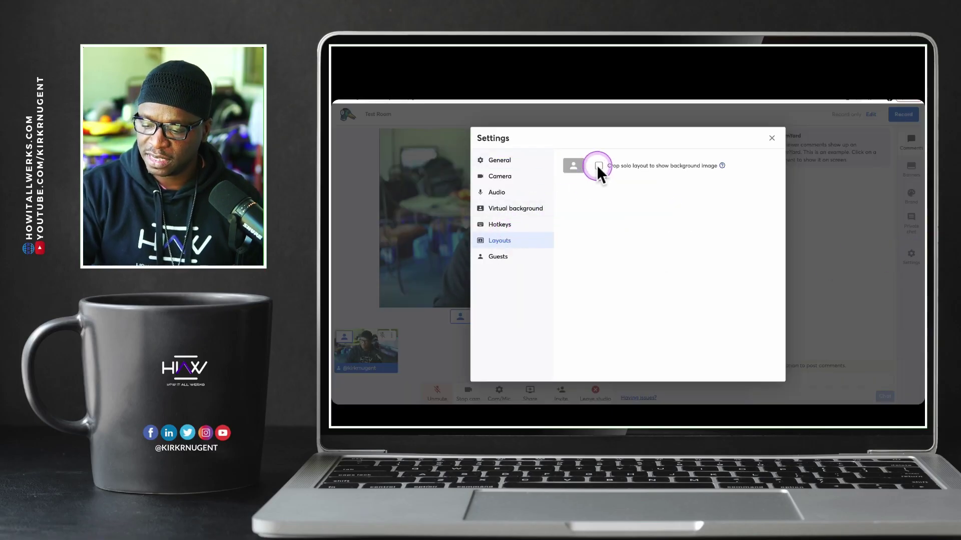
click(598, 165)
click(771, 139)
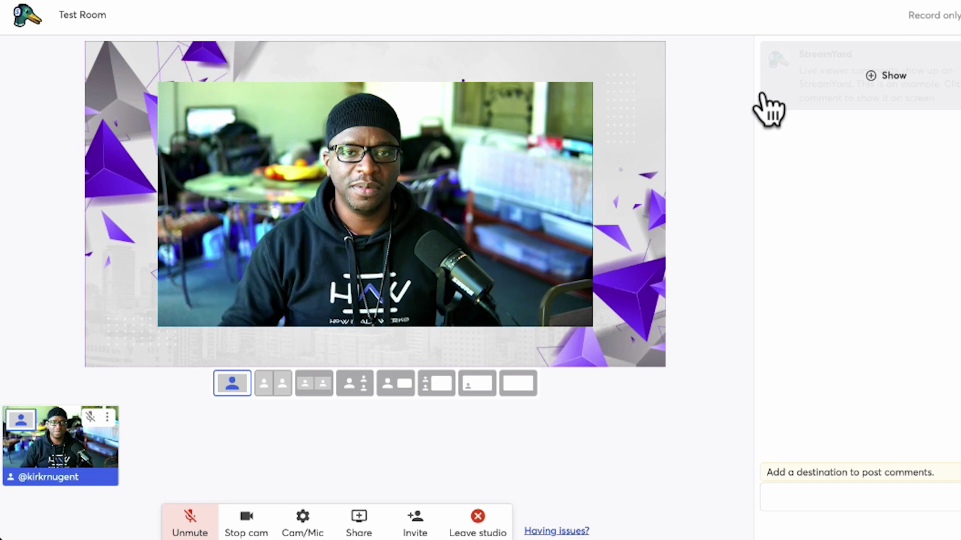
click(620, 154)
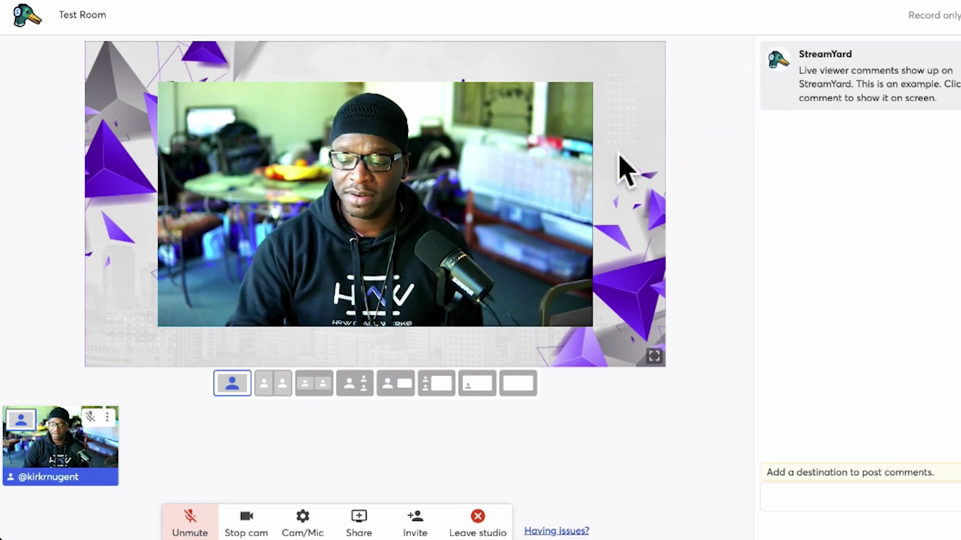
click(956, 156)
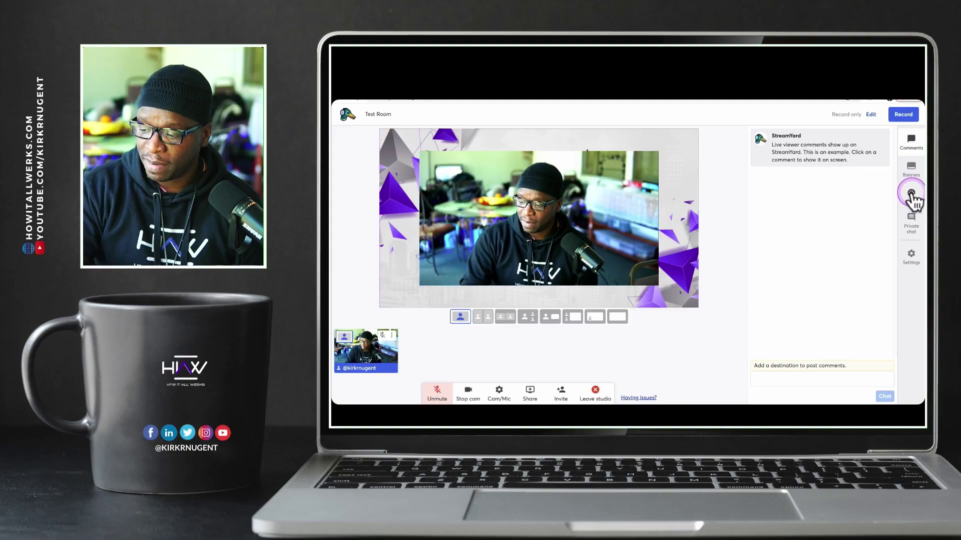
Try the pink-and-orange background on stage, then switch back to hiaw_background
scroll(845, 239, down, 10)
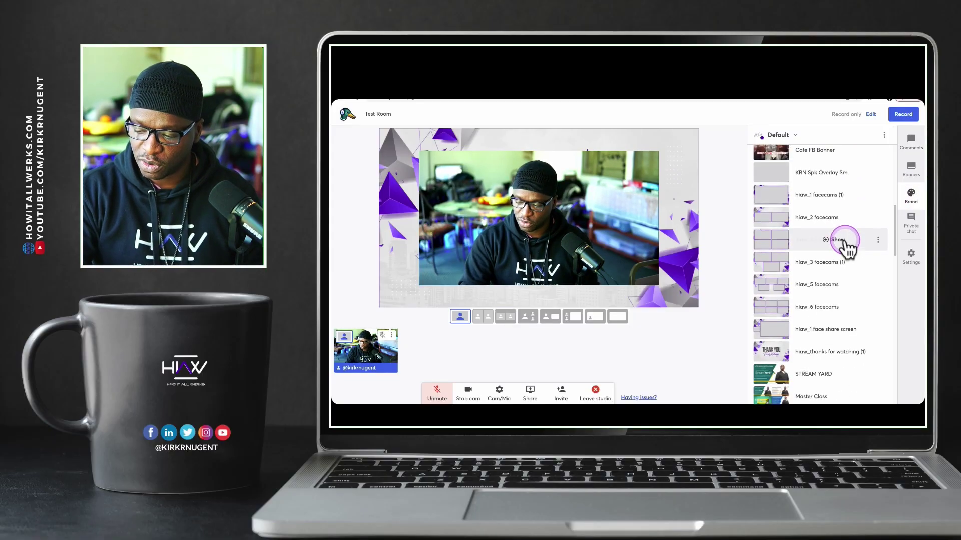
scroll(847, 252, down, 5)
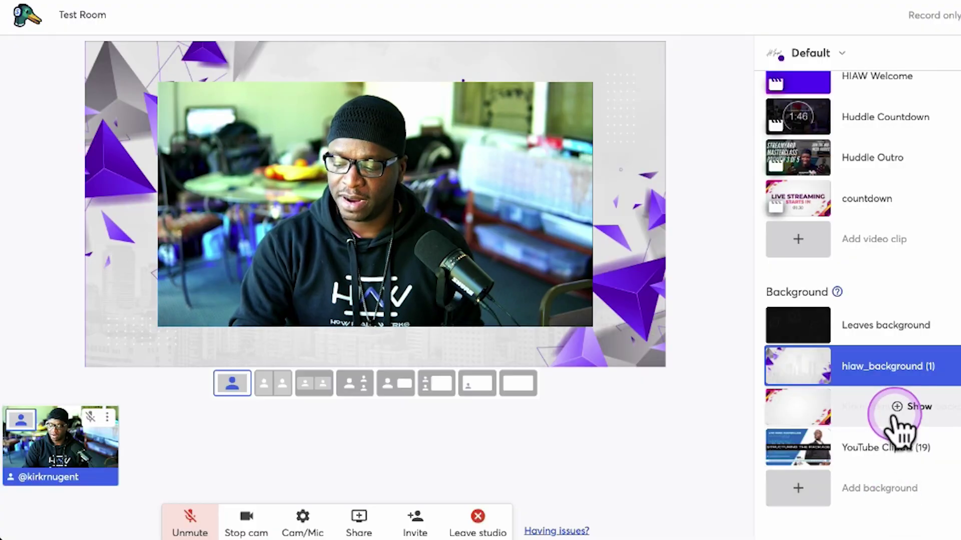
click(895, 418)
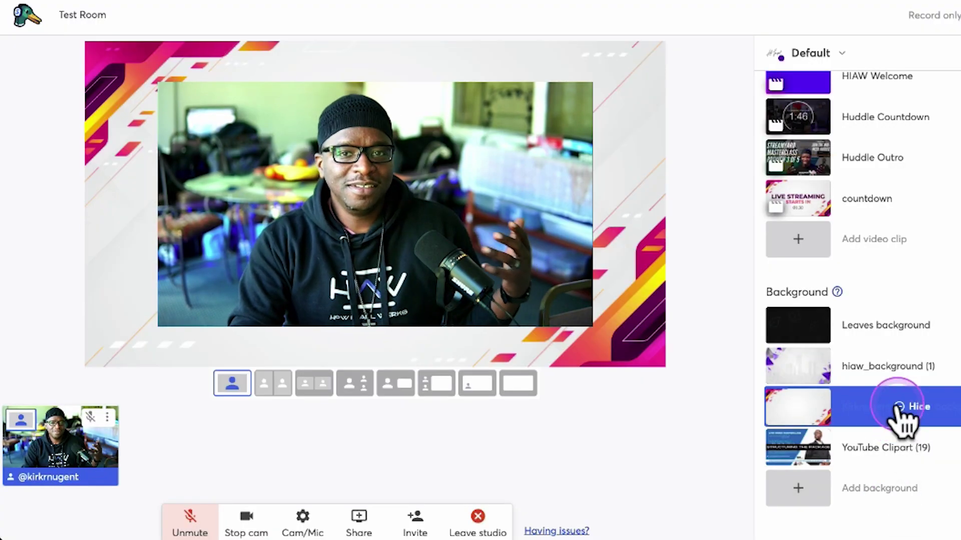
click(899, 411)
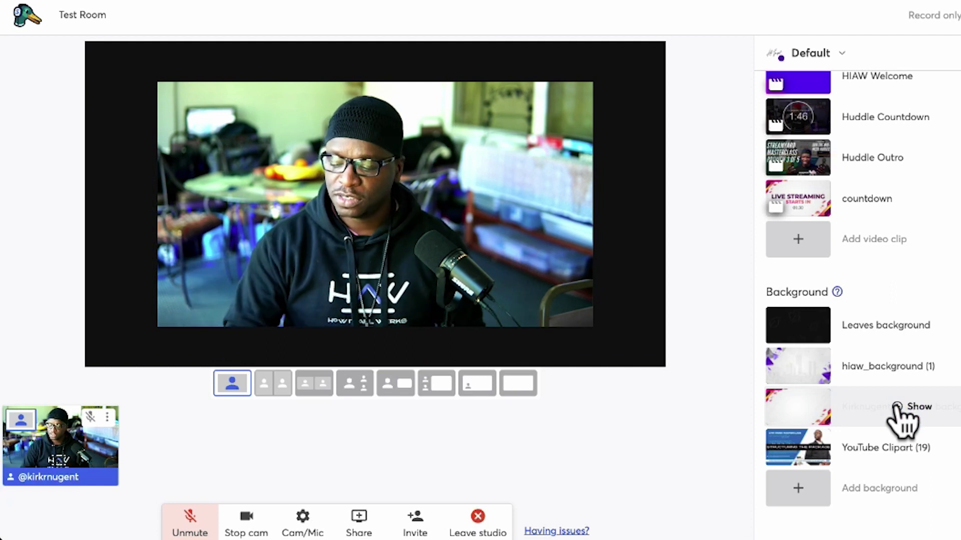
click(897, 406)
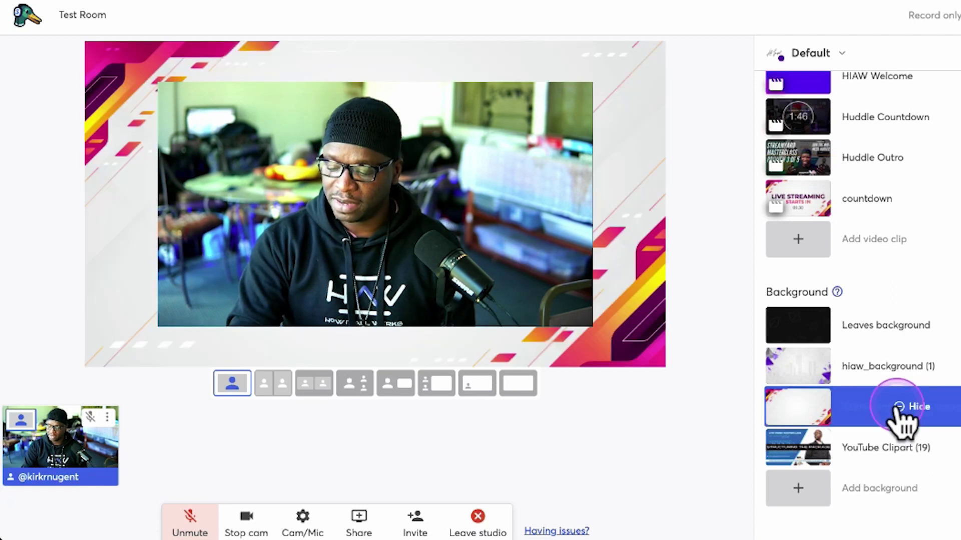
click(896, 373)
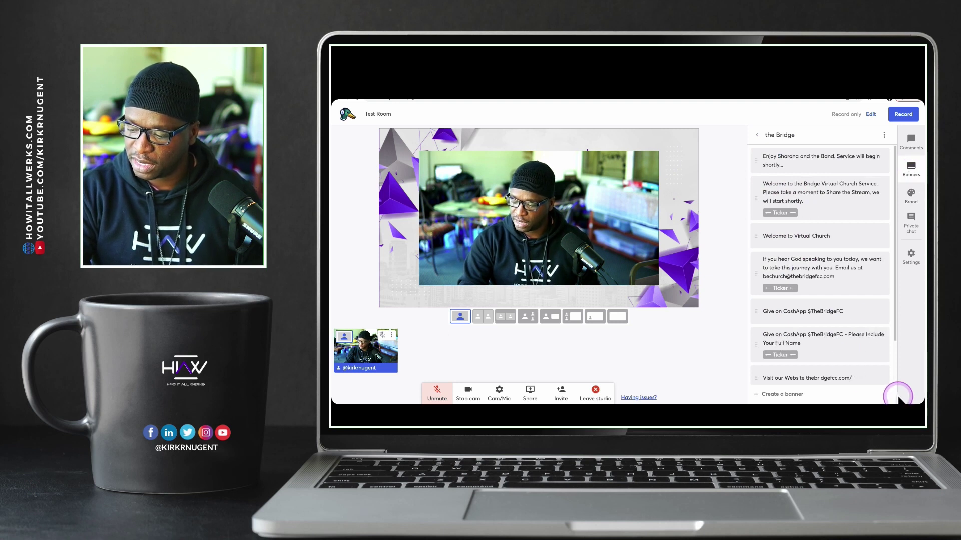
Show the Kirk folder's 'Subscribe to our YouTube Channel' reminder as a scrolling ticker banner
mouse_move(849, 356)
click(755, 135)
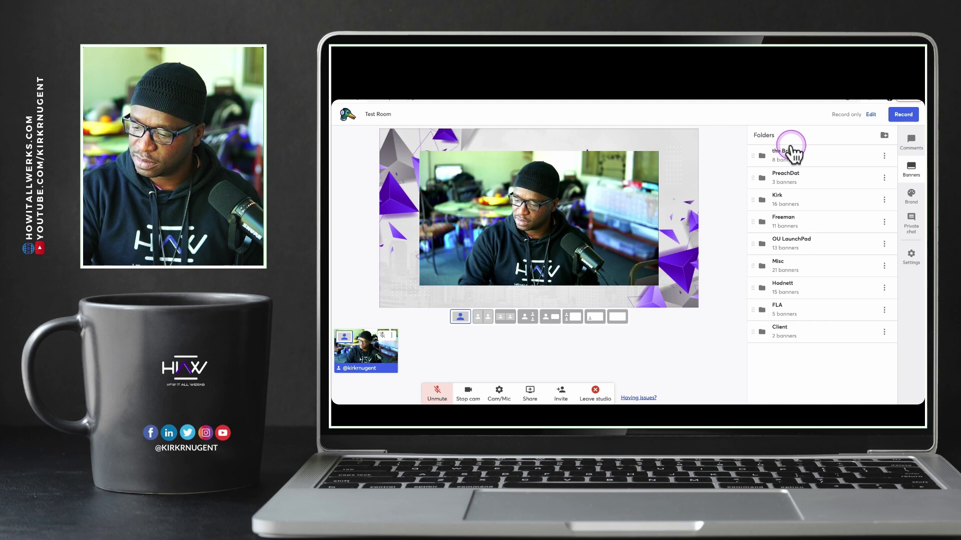
click(795, 200)
scroll(843, 305, down, 5)
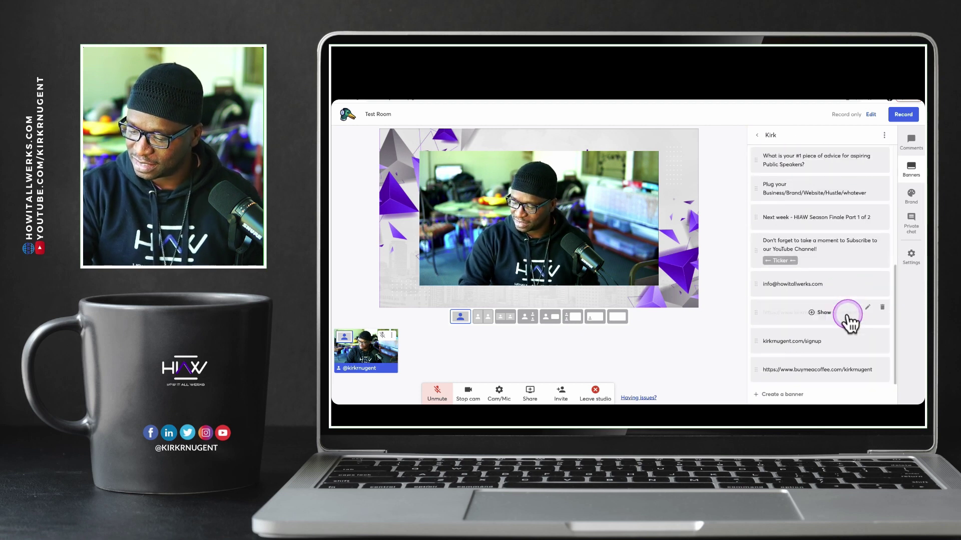
click(825, 263)
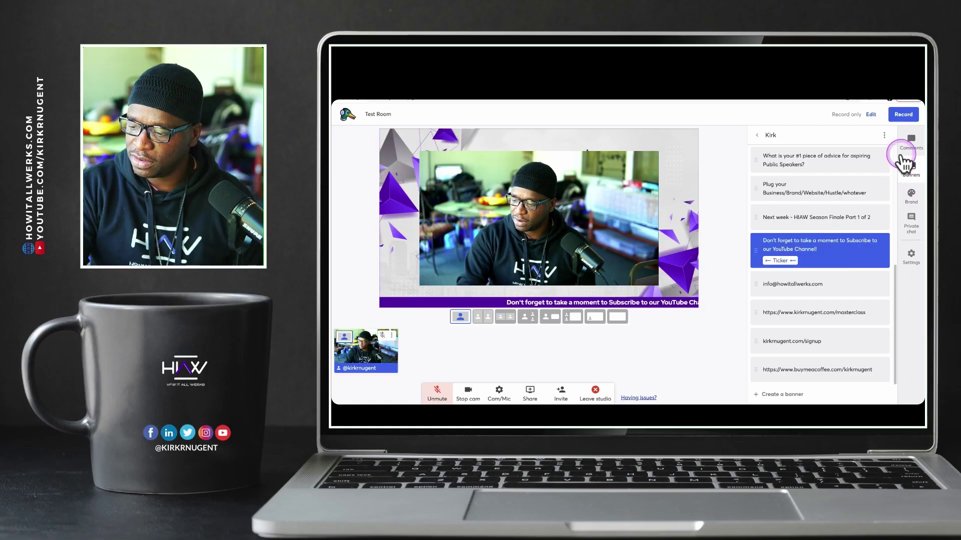
Show the example StreamYard viewer comment on stage and capture a region screenshot of the stage
click(908, 150)
click(826, 153)
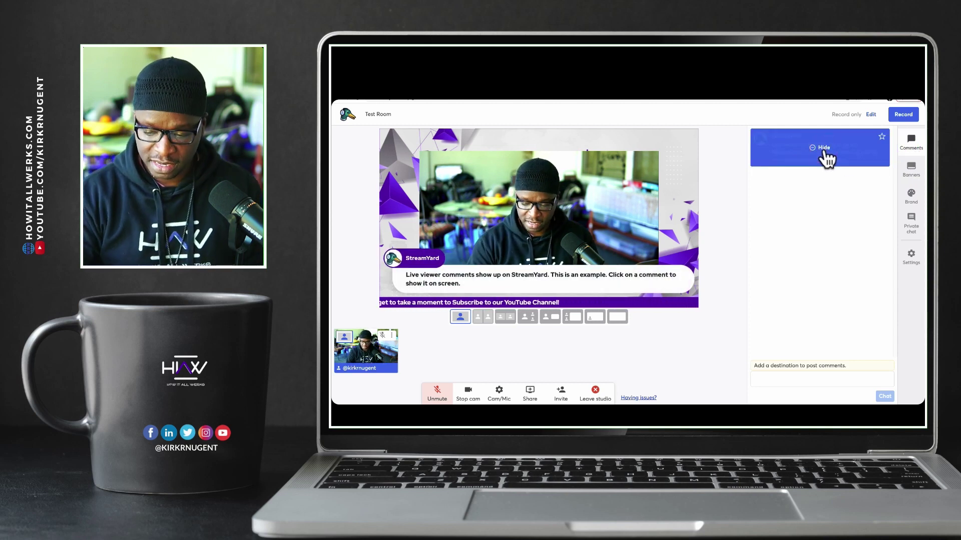
key(super+shift+4)
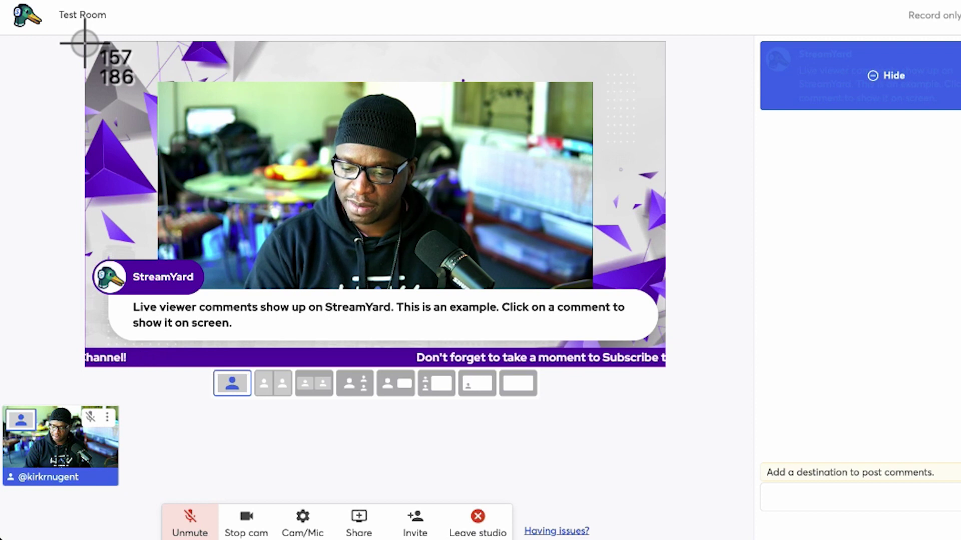
drag(84, 43, 665, 368)
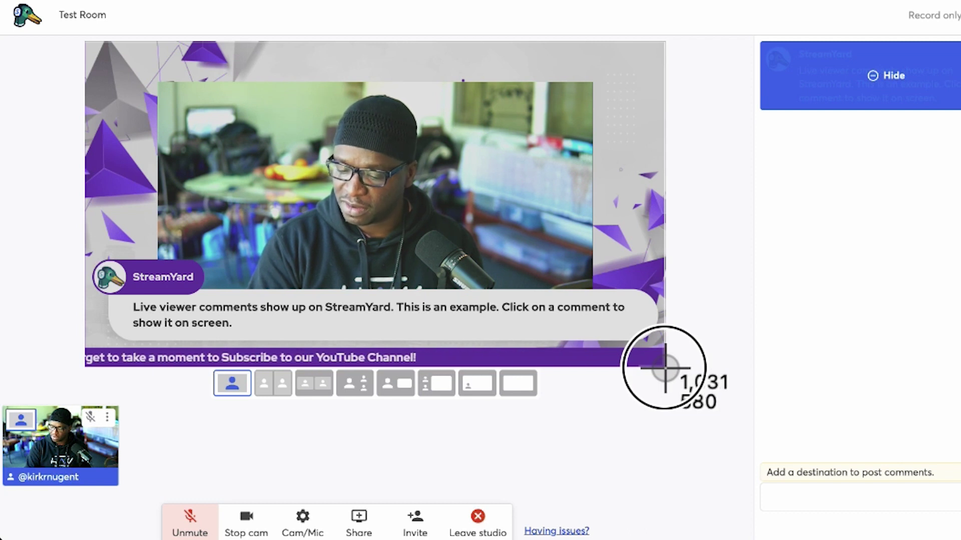
drag(665, 368, 665, 368)
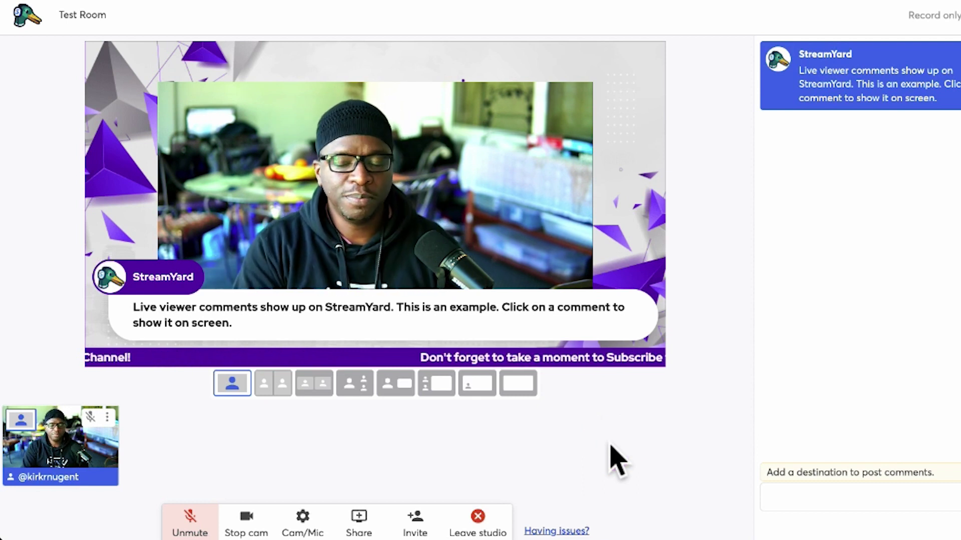
click(568, 447)
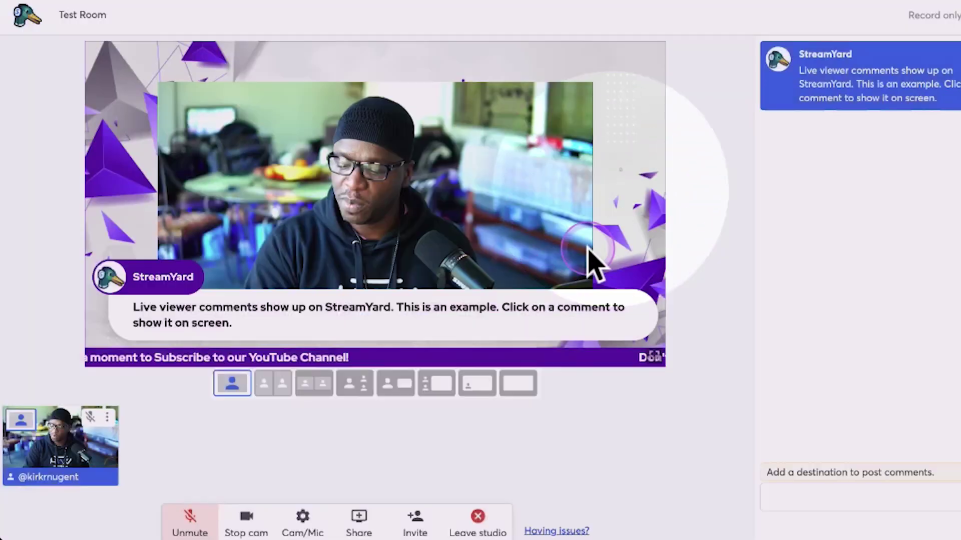
click(160, 371)
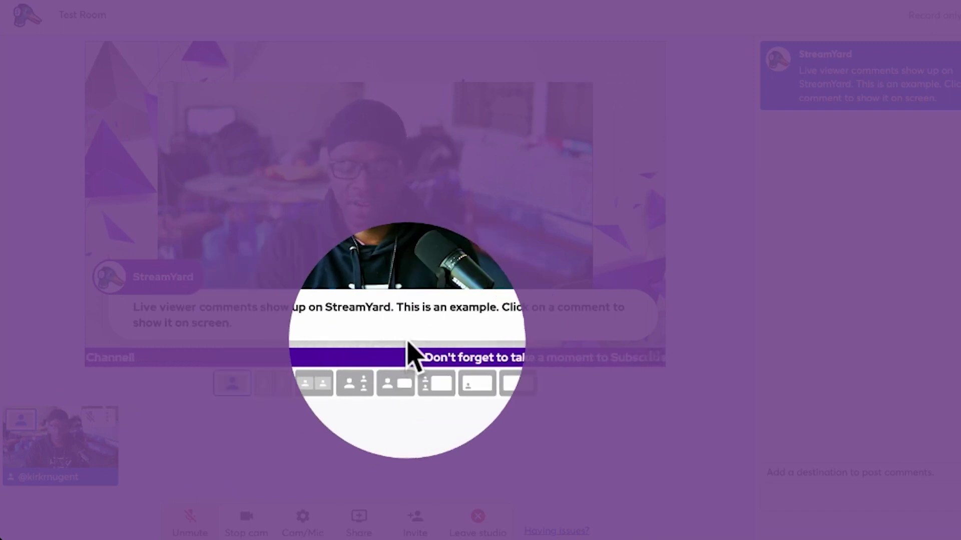
click(244, 305)
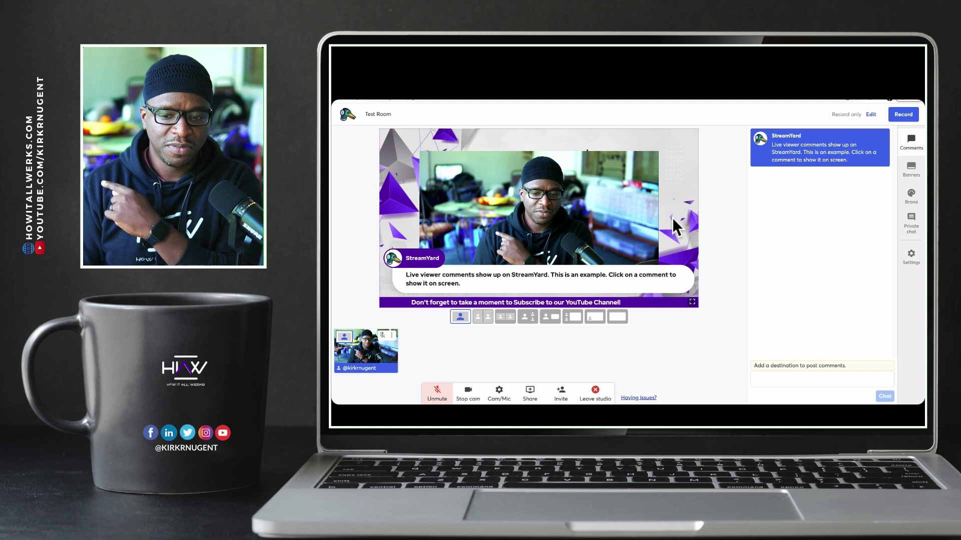
click(672, 219)
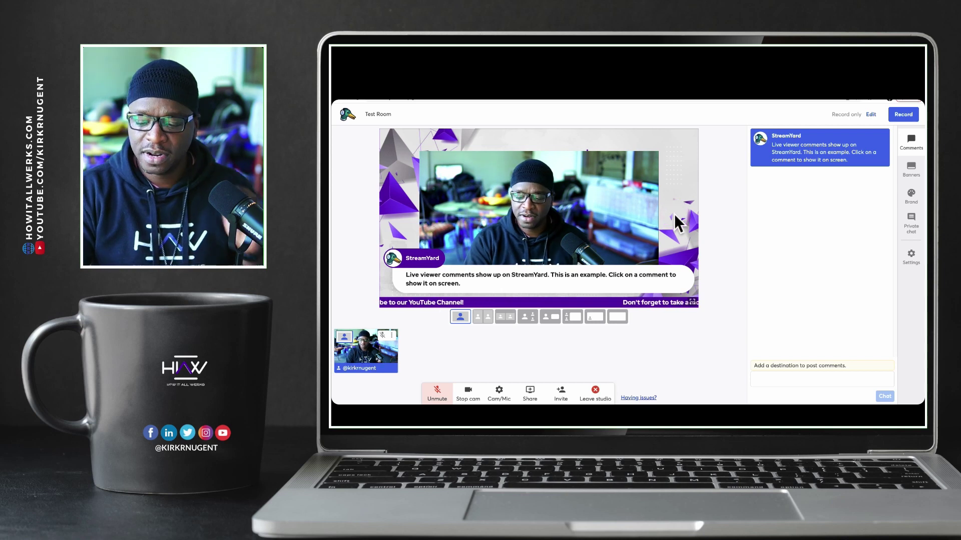
click(546, 220)
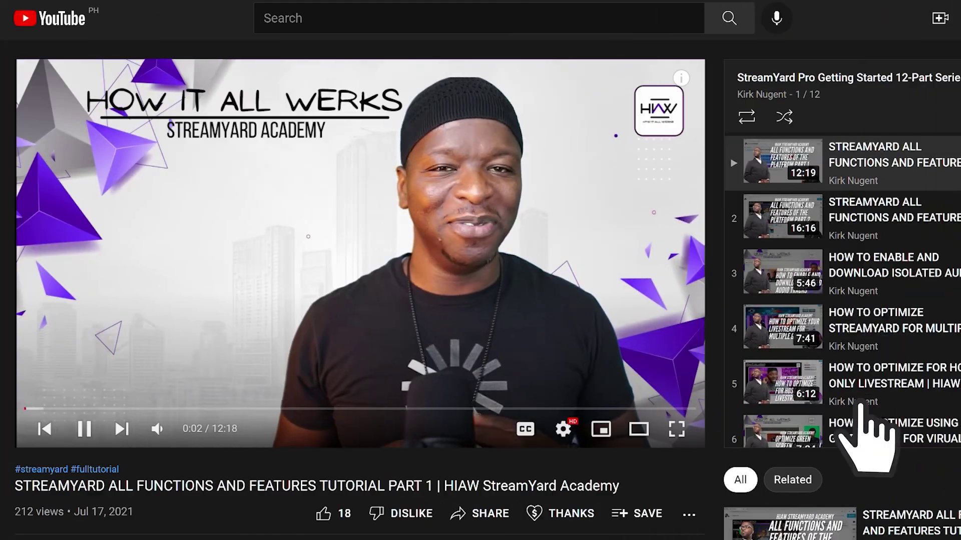
scroll(842, 290, down, 2)
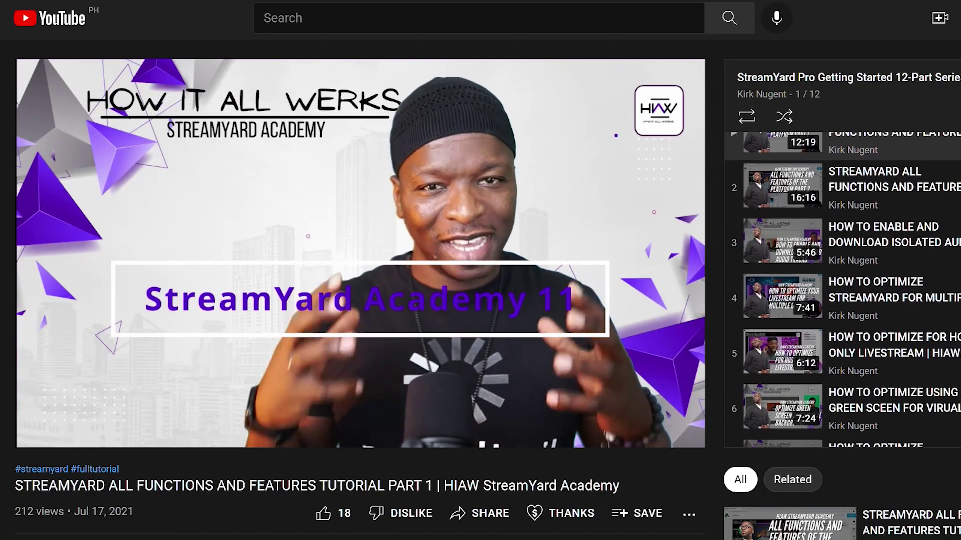
scroll(842, 290, down, 2)
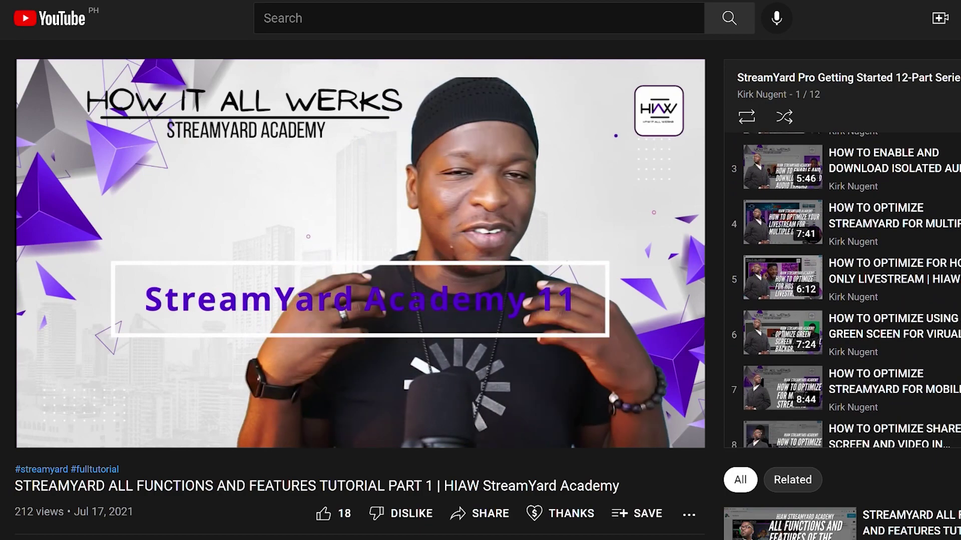
scroll(842, 290, down, 2)
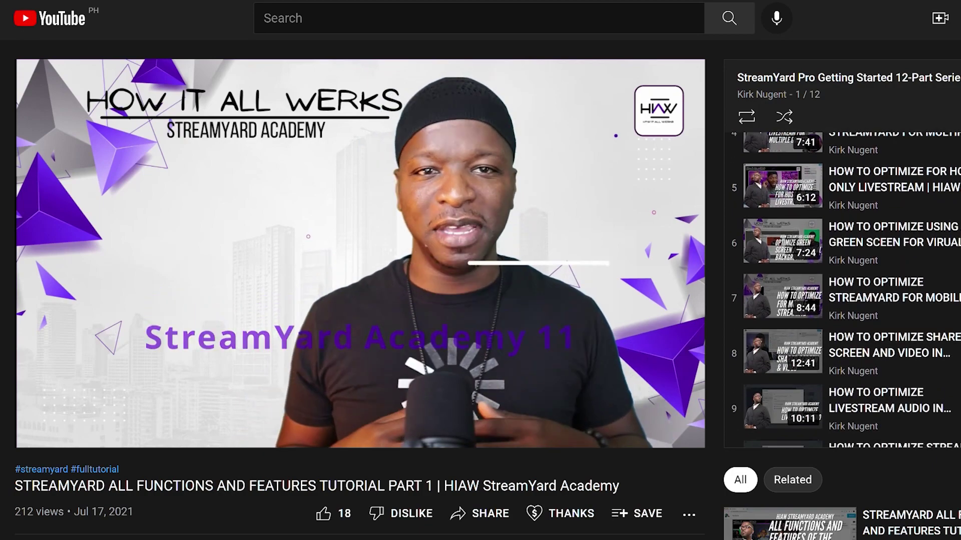